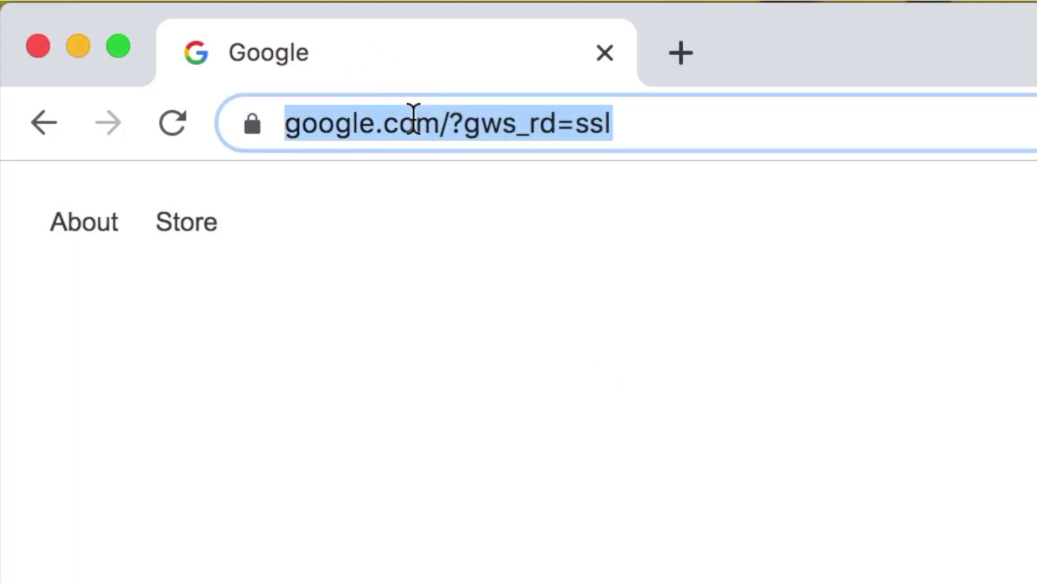
- Go to loom.com and start a free Loom sign-up using an email address
{"action": "type", "text": "loom.com"}
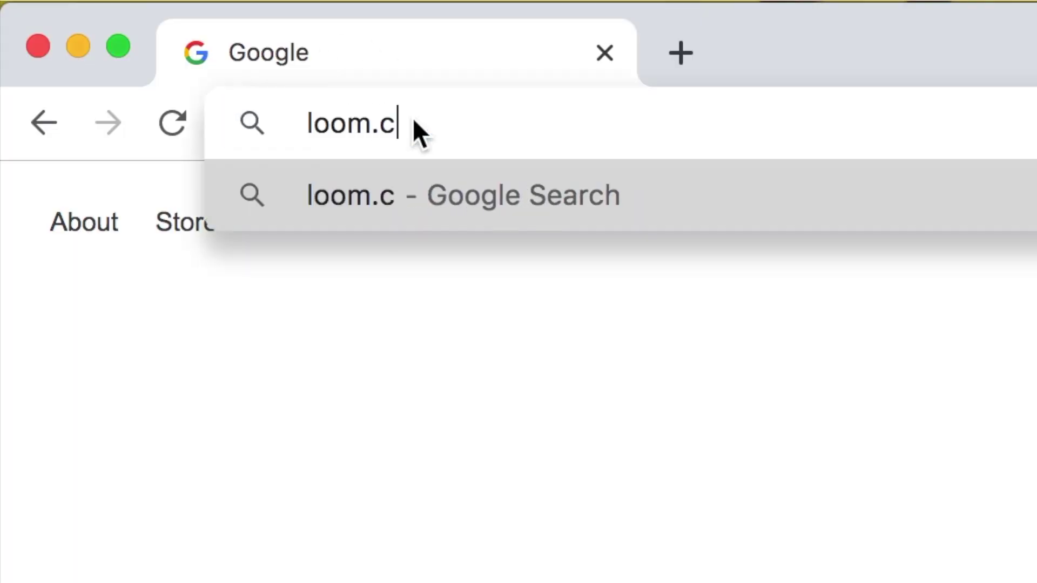
{"action": "key", "text": "Return"}
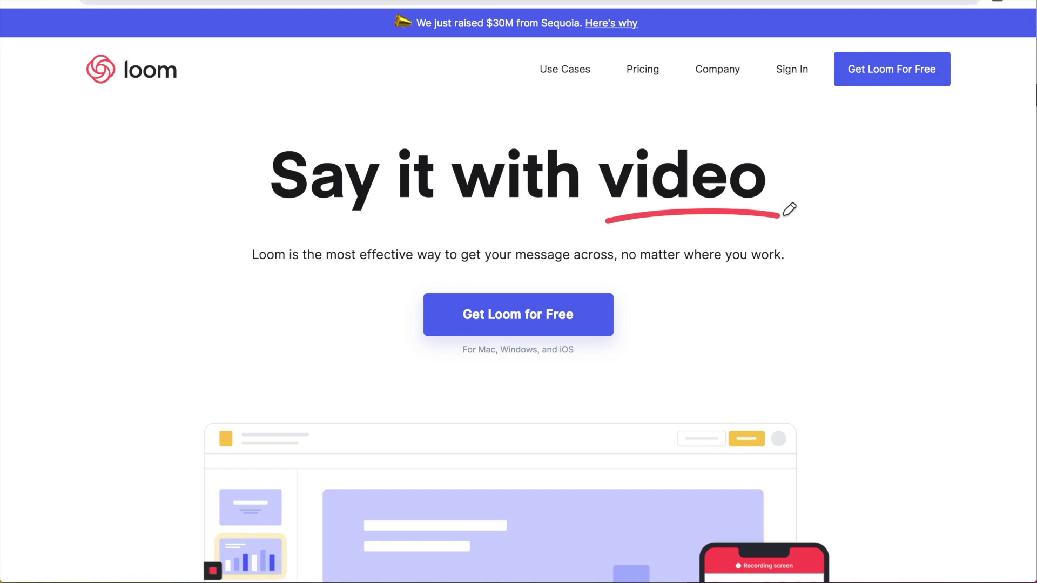
{"action": "left_click", "coordinate": [515, 324]}
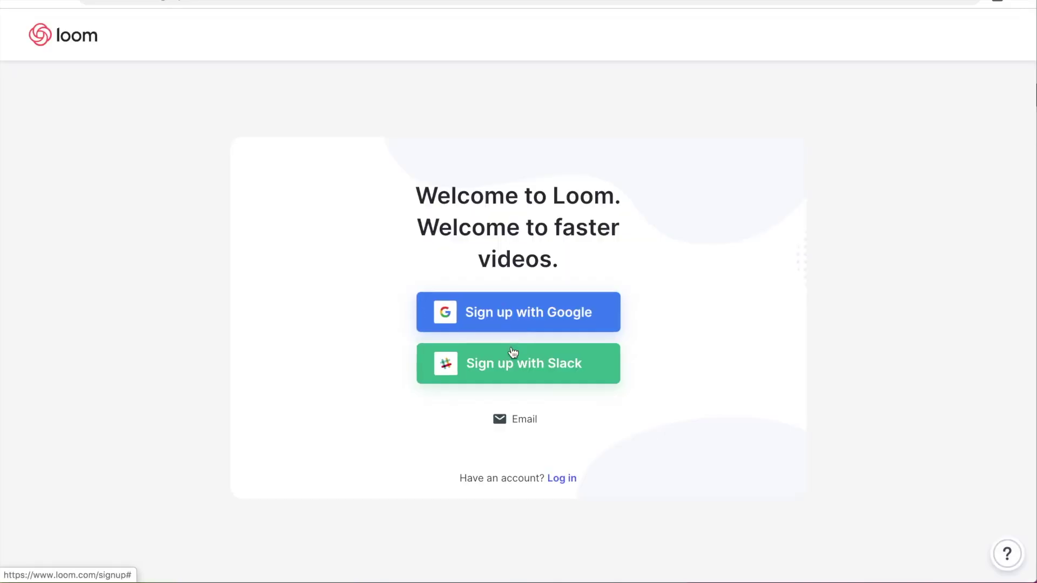
{"action": "left_click", "coordinate": [522, 424]}
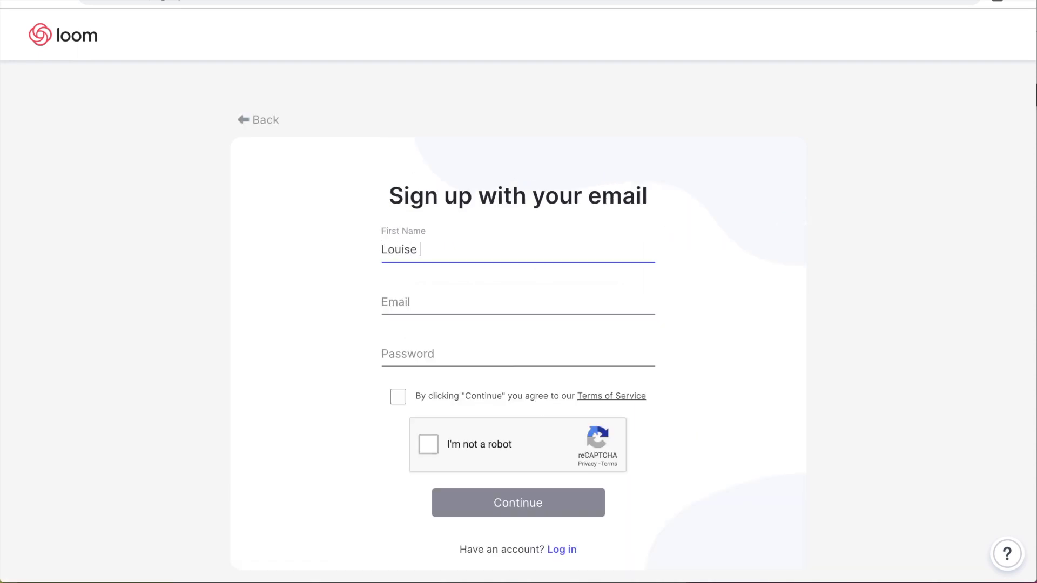
- Enter the user's name, e-mail and password, accept the terms, submit, then choose Install for Chrome
{"action": "key", "text": "Tab"}
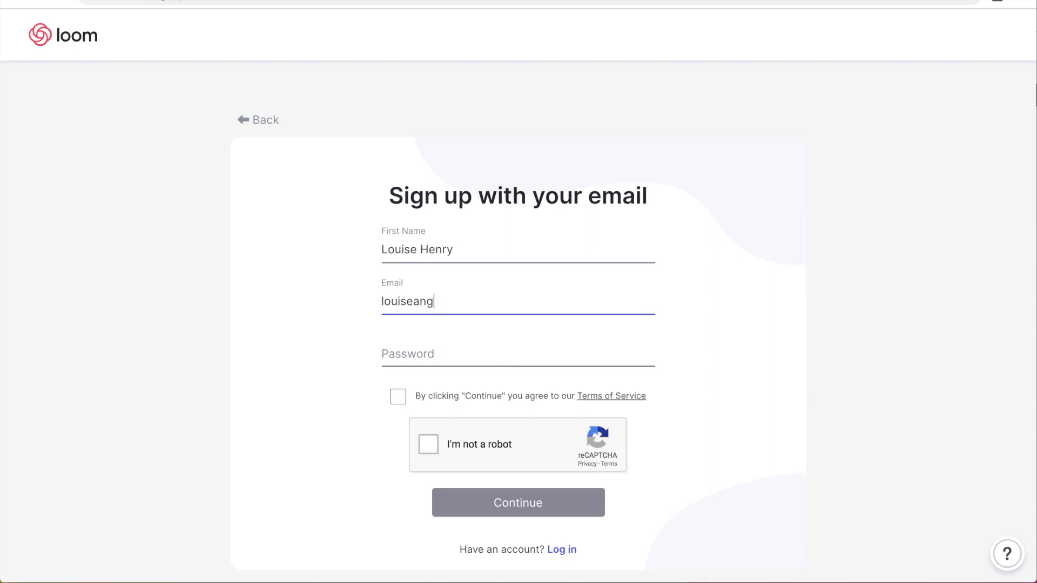
{"action": "key", "text": "Tab"}
{"action": "type", "text": "••••••••••••••"}
{"action": "key", "text": "Tab"}
{"action": "key", "text": "space"}
{"action": "key", "text": "Tab"}
{"action": "key", "text": "space"}
{"action": "key", "text": "Return"}
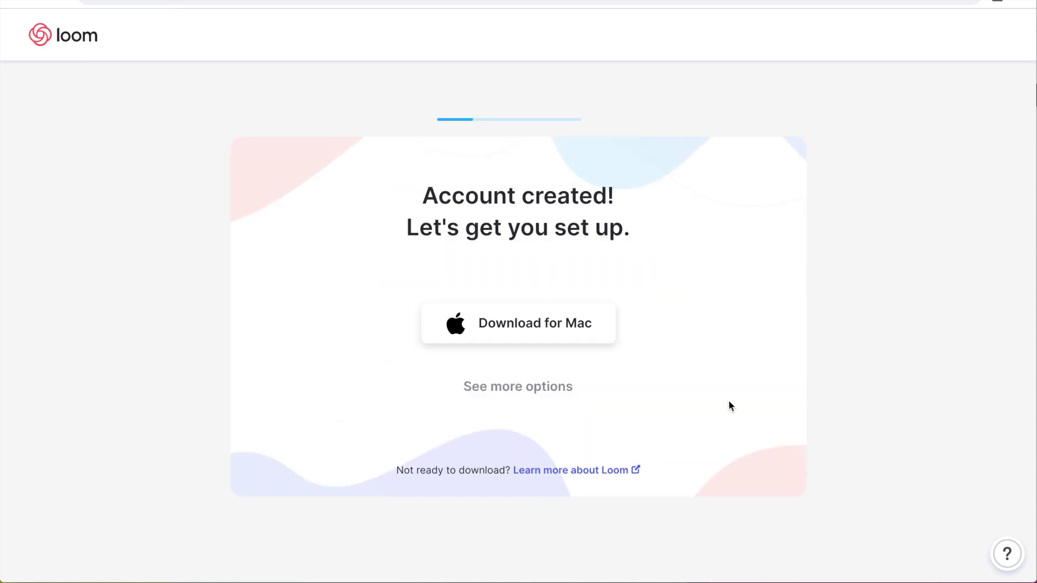
{"action": "left_click", "coordinate": [527, 392]}
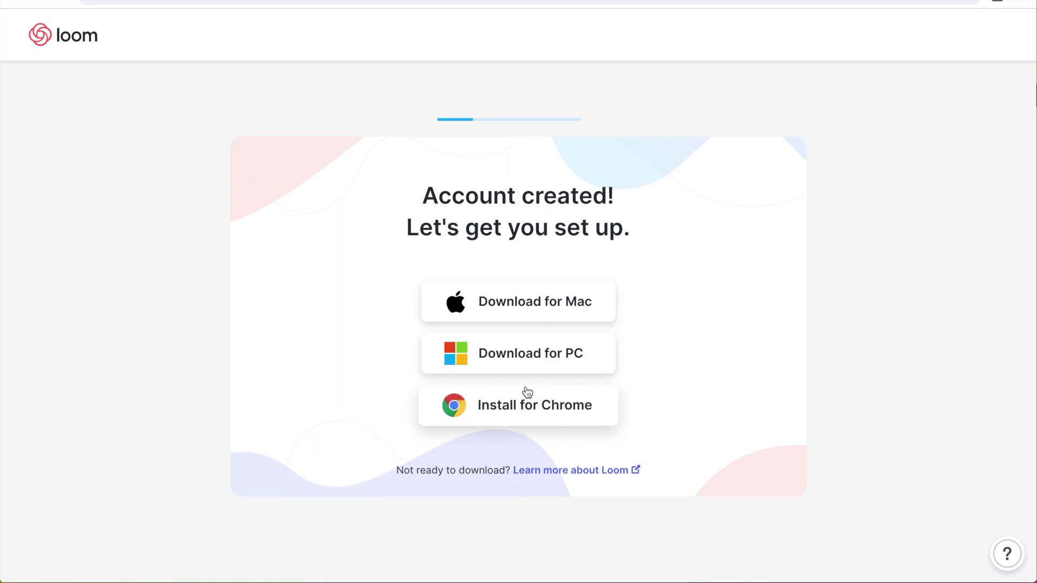
{"action": "left_click", "coordinate": [529, 415]}
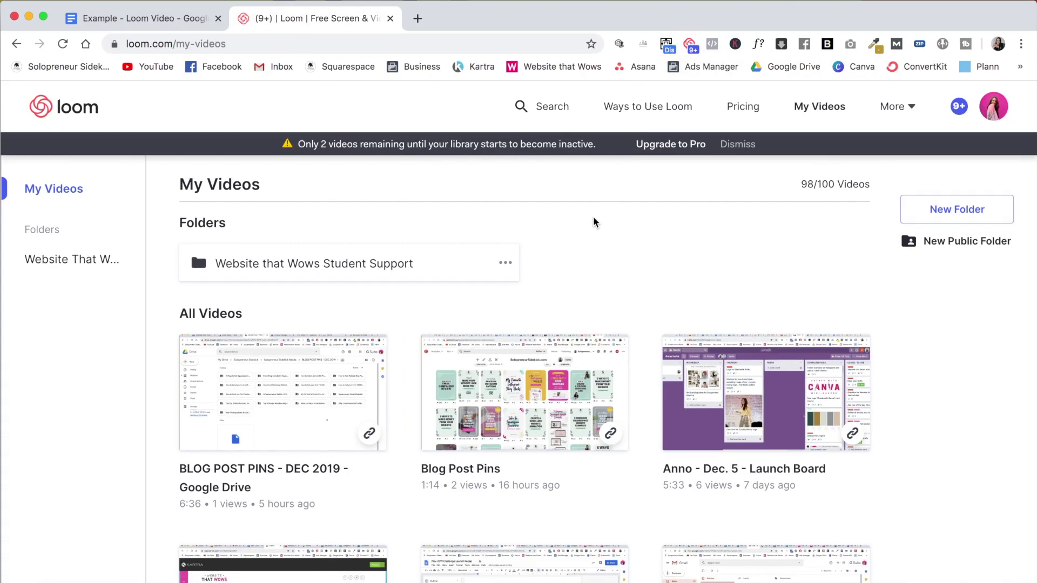
- Switch to the 'Example - Loom Video' Google Doc tab containing 'Hello world!'
{"action": "left_click", "coordinate": [137, 20]}
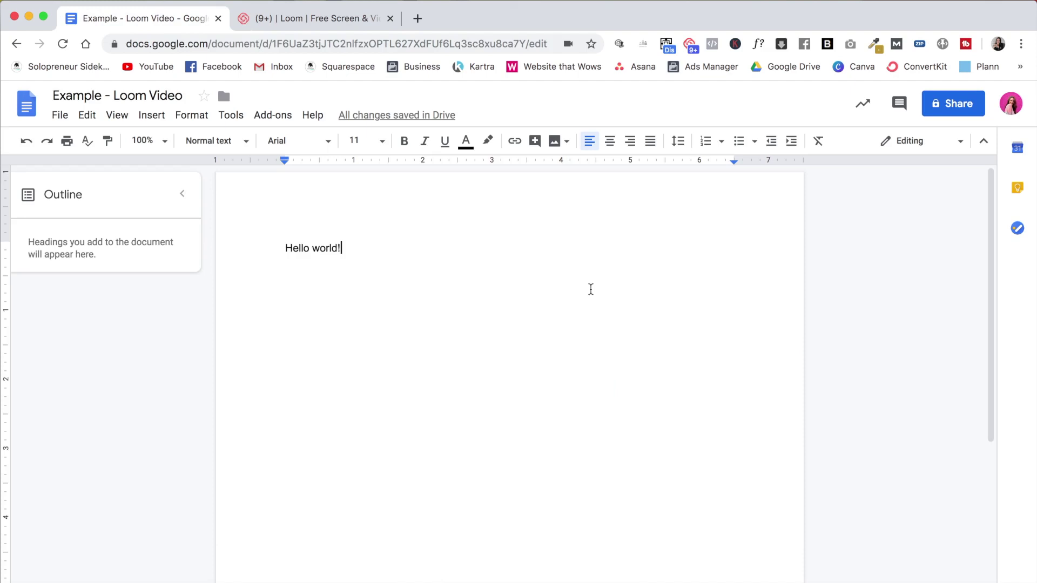
- Set Loom's camera source to HD Pro Webcam C920 and microphone source to AT2020USB+
{"action": "left_click", "coordinate": [689, 45]}
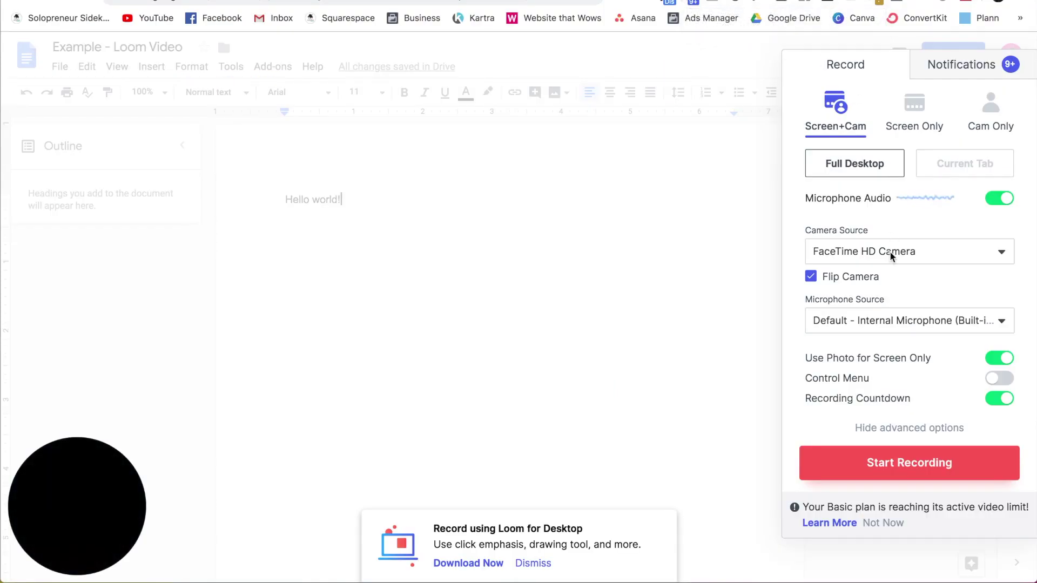
{"action": "left_click", "coordinate": [893, 251]}
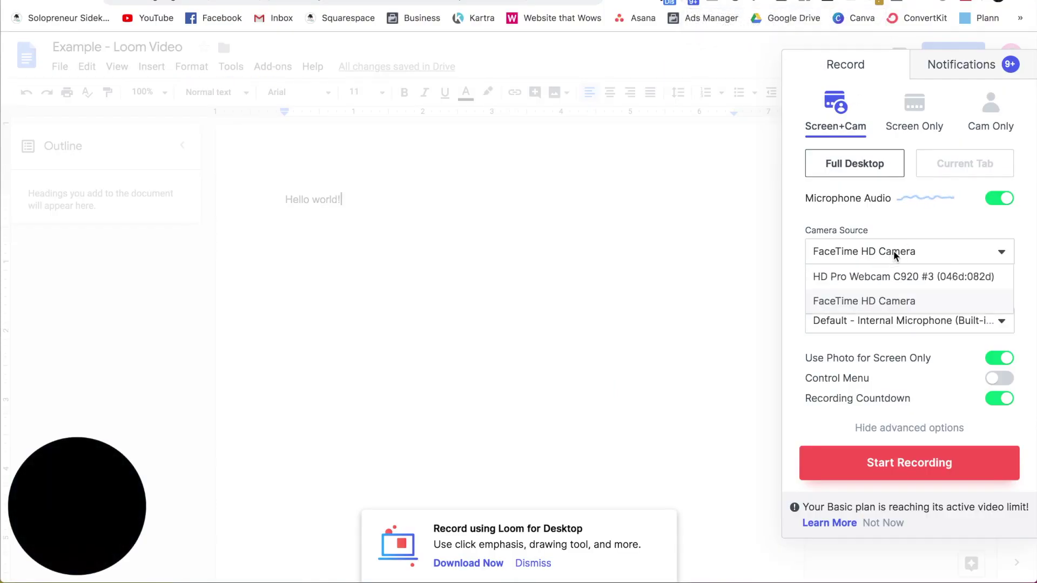
{"action": "left_click", "coordinate": [893, 274]}
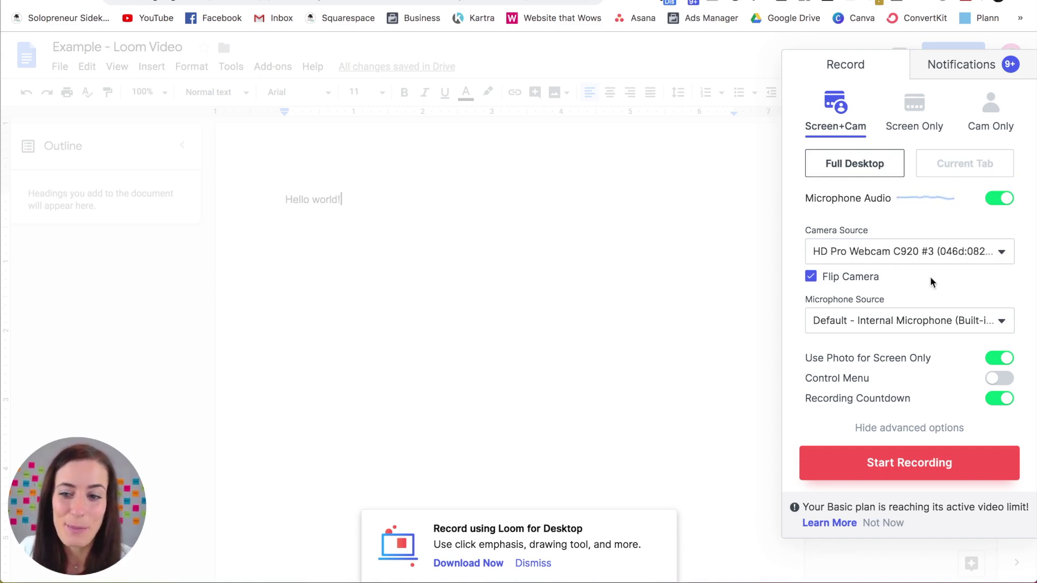
{"action": "left_click", "coordinate": [896, 319]}
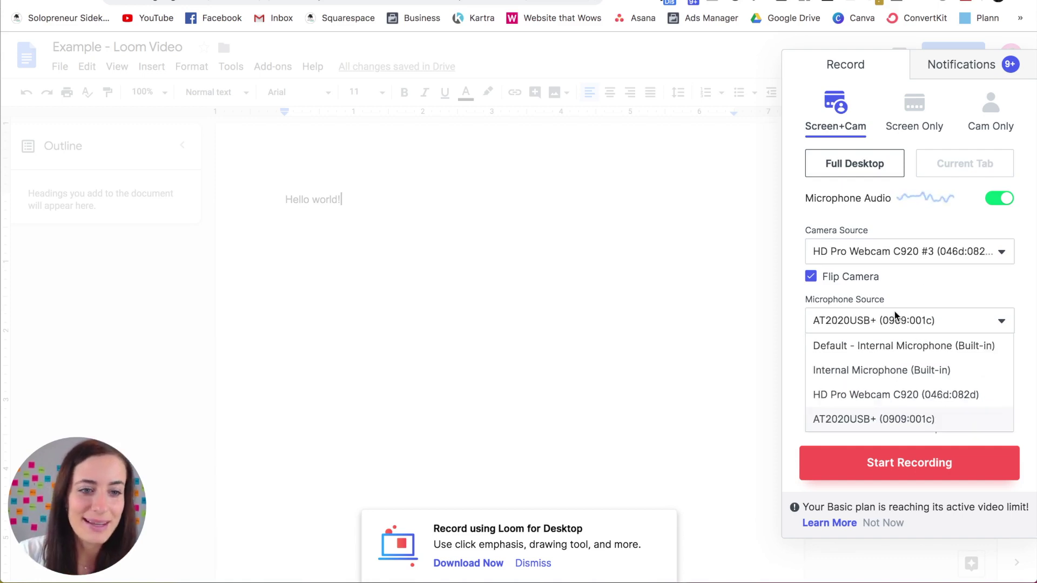
{"action": "left_click", "coordinate": [880, 420]}
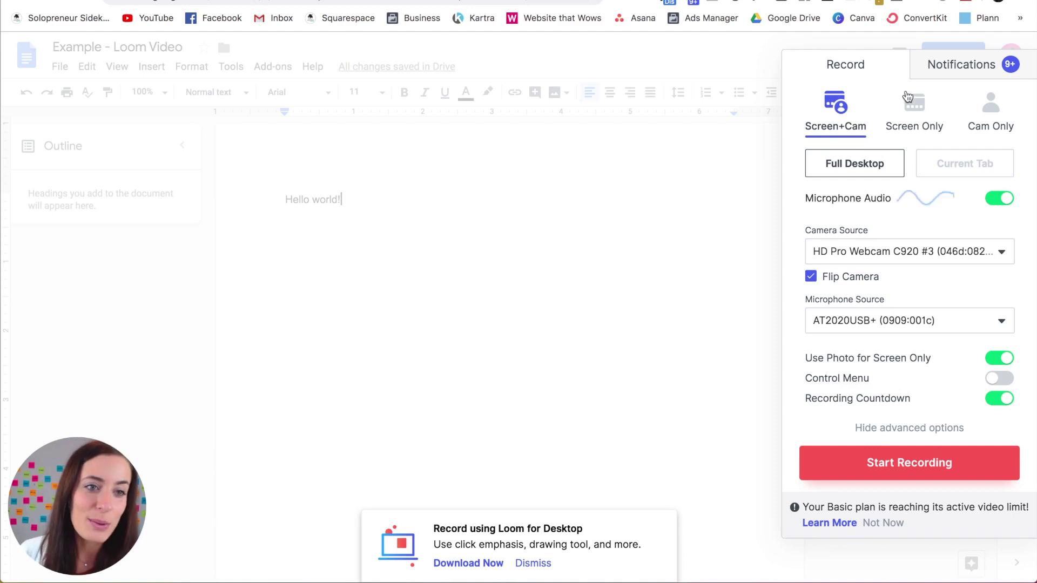
- Try the recording modes, settle on Screen Only, and turn off Use Photo for Screen Only
{"action": "left_click", "coordinate": [916, 112]}
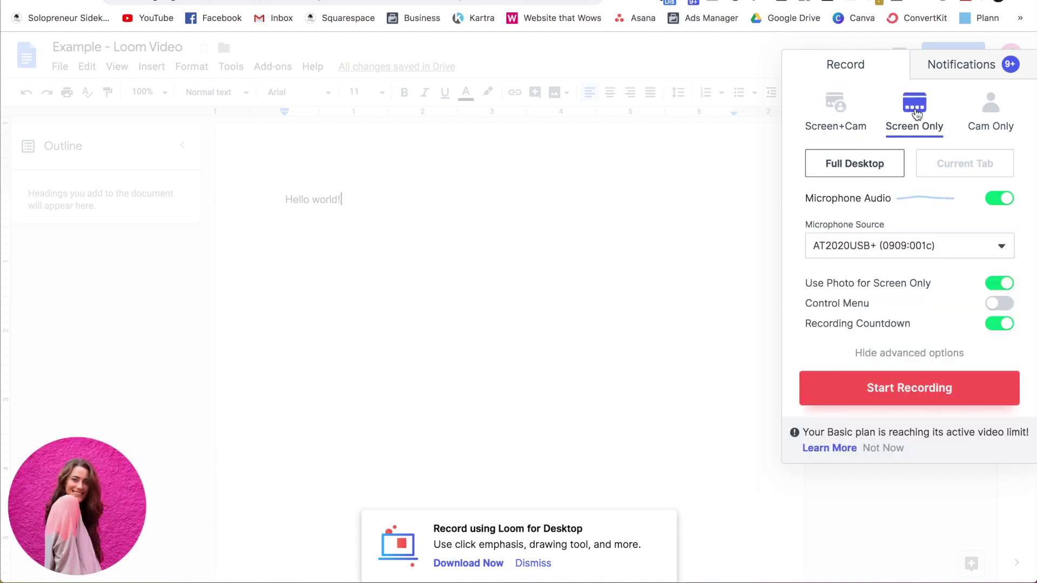
{"action": "mouse_move", "coordinate": [110, 489]}
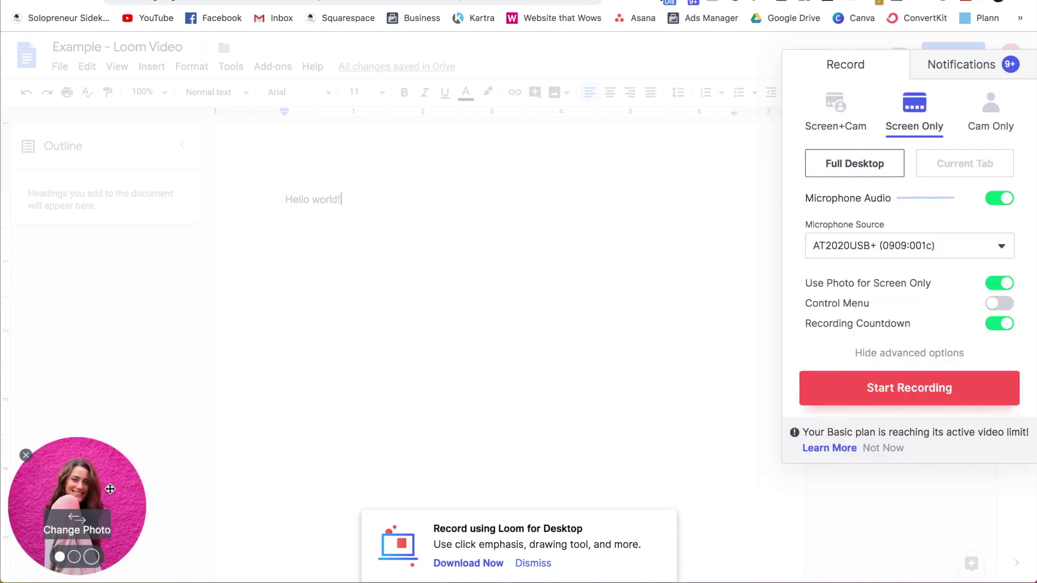
{"action": "left_click", "coordinate": [990, 126]}
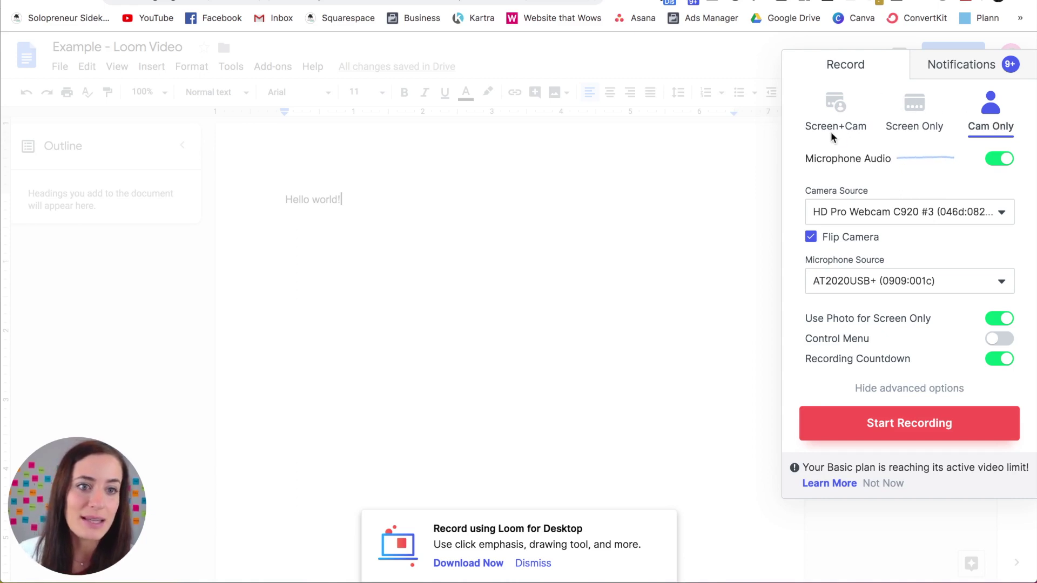
{"action": "left_click", "coordinate": [854, 113]}
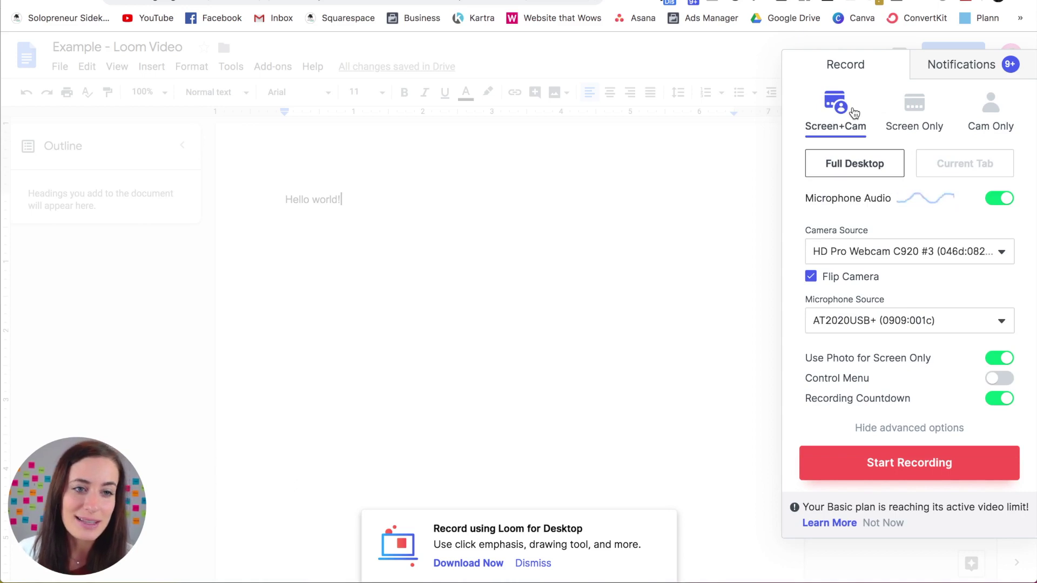
{"action": "left_click", "coordinate": [916, 109]}
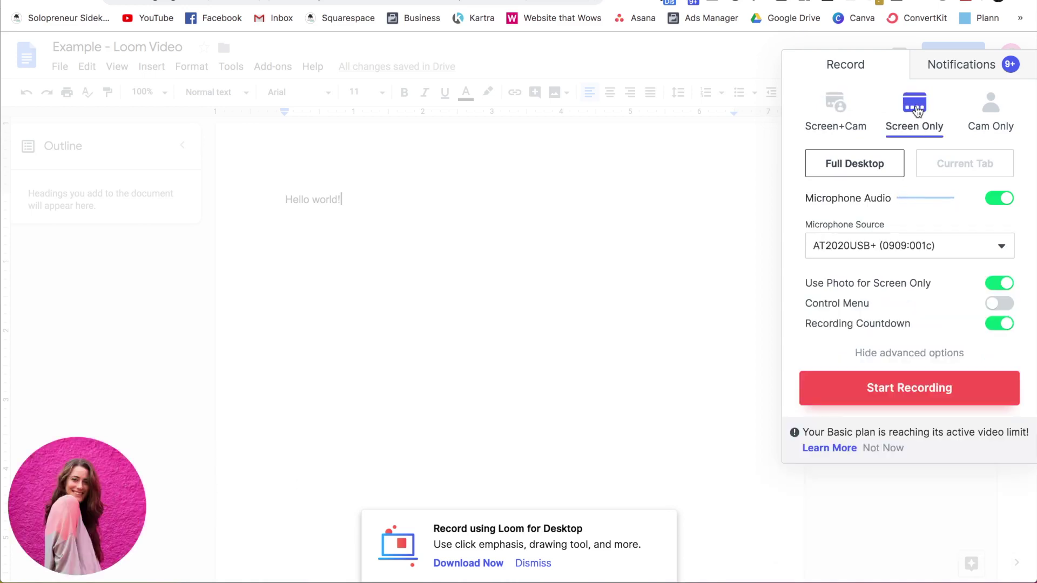
{"action": "left_click", "coordinate": [997, 286]}
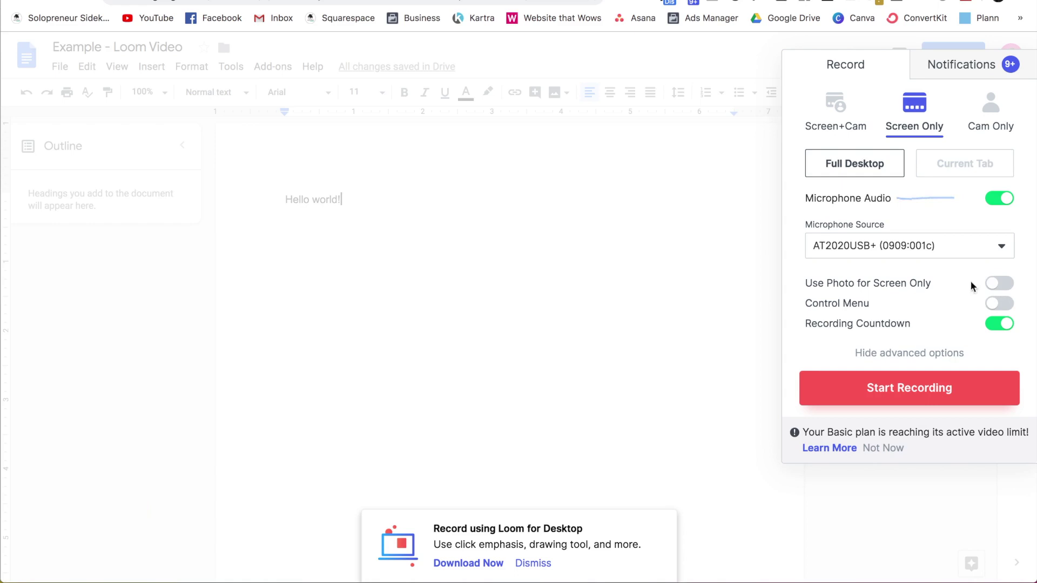
- Start recording and share Your Entire Screen with the Loom recorder
{"action": "left_click", "coordinate": [897, 390]}
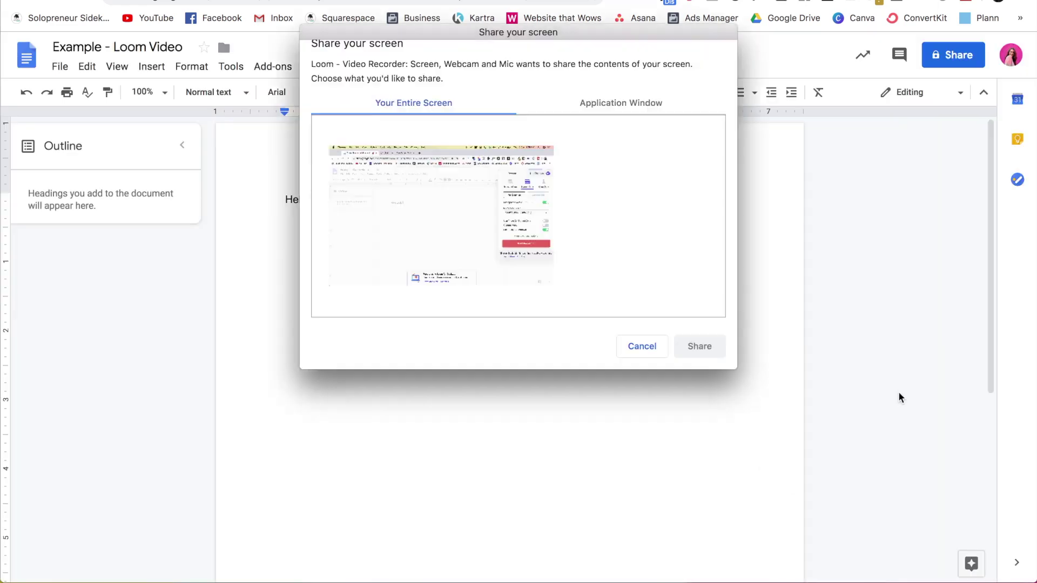
{"action": "left_click", "coordinate": [533, 204]}
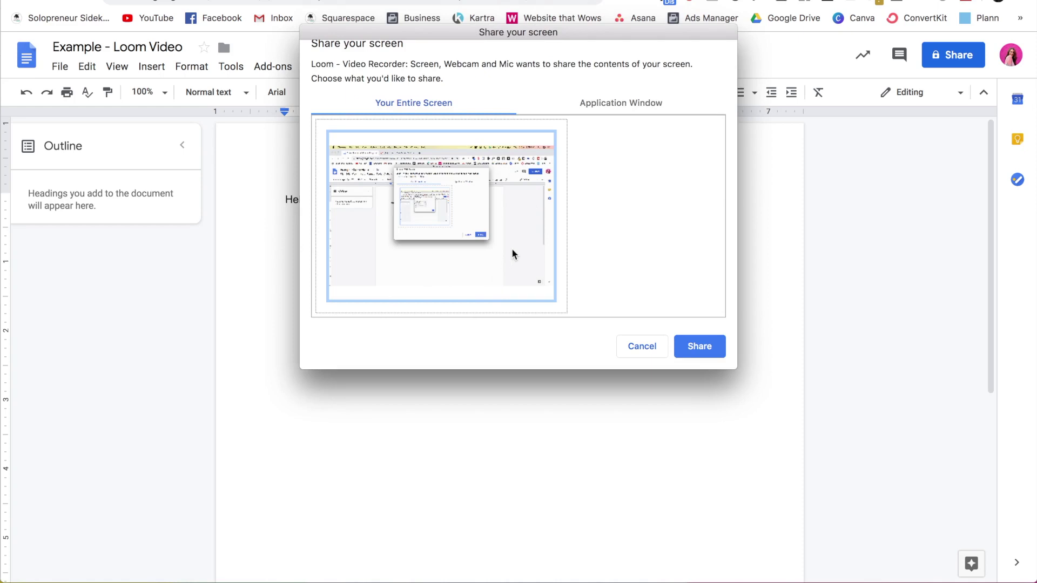
{"action": "left_click", "coordinate": [643, 101]}
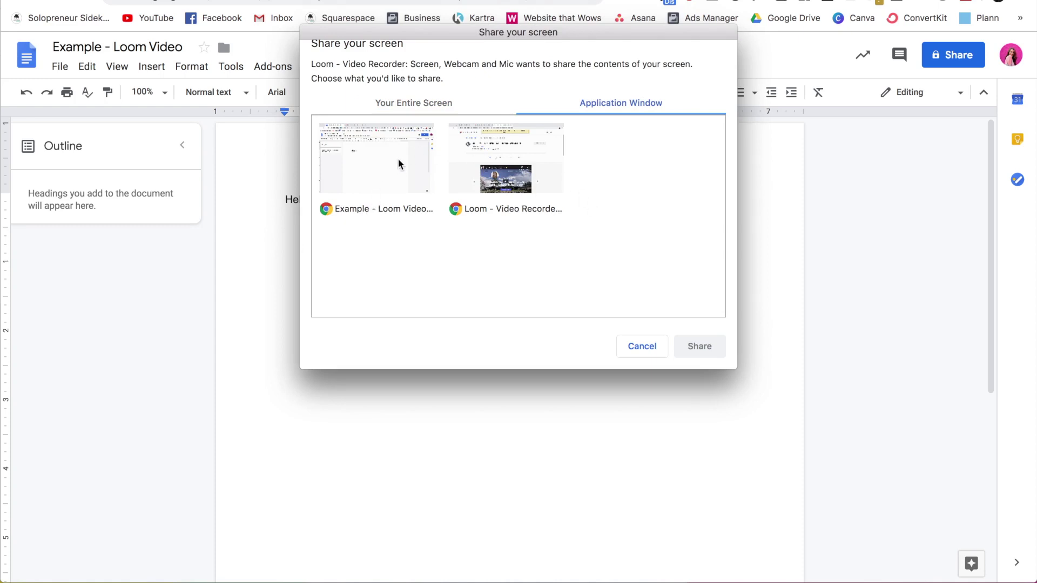
{"action": "left_click", "coordinate": [433, 102]}
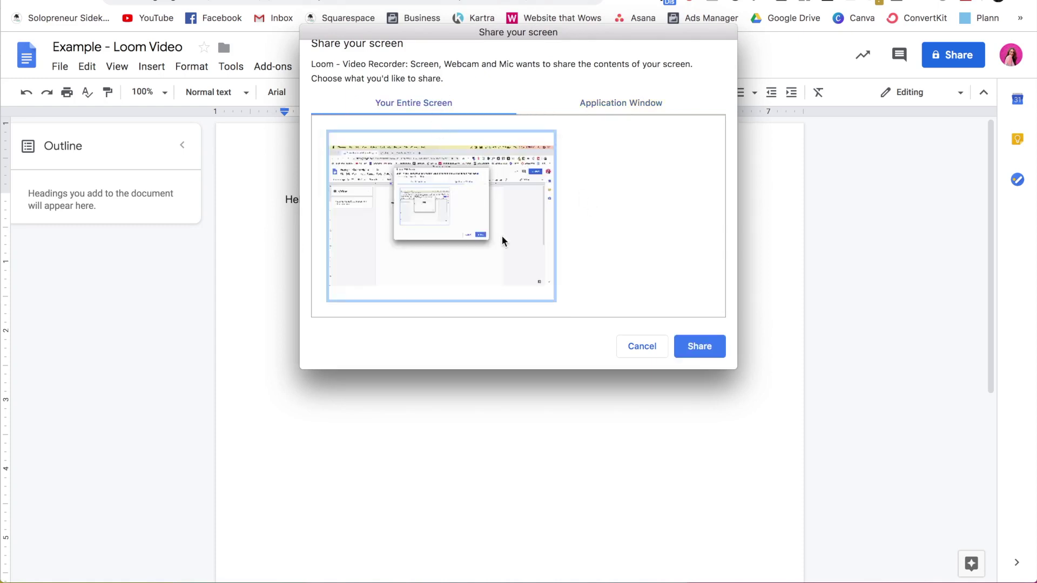
{"action": "left_click", "coordinate": [699, 349]}
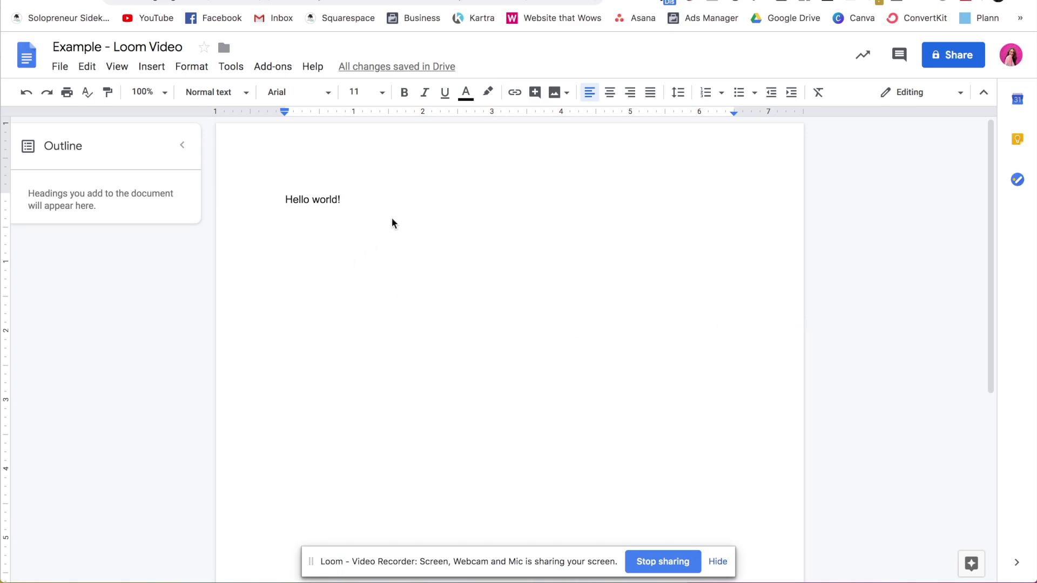
- Hide the Loom sharing bar and add ' Type here' after 'Hello world!' in the doc
{"action": "left_click", "coordinate": [58, 67]}
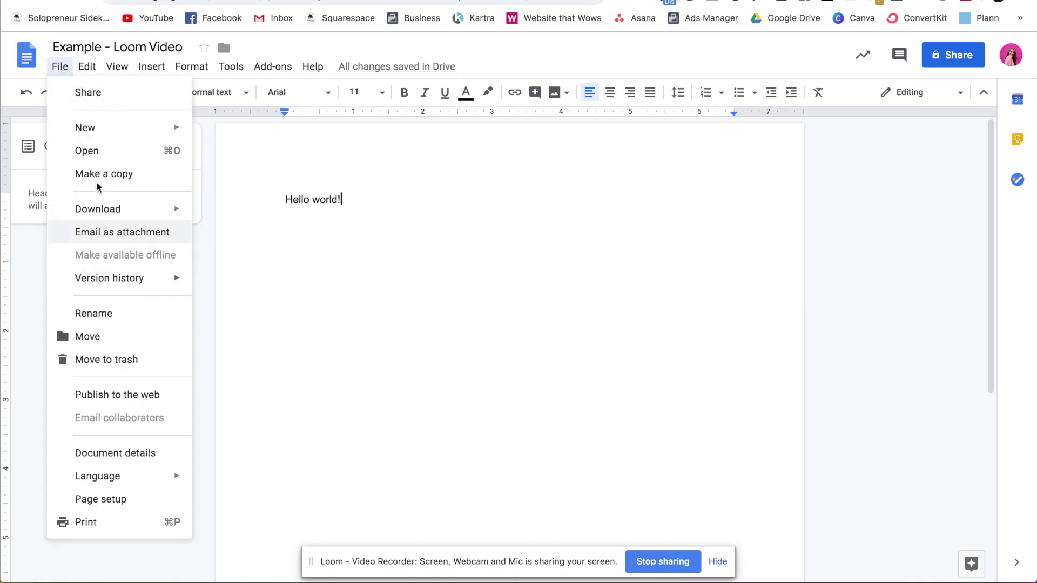
{"action": "left_click", "coordinate": [62, 70]}
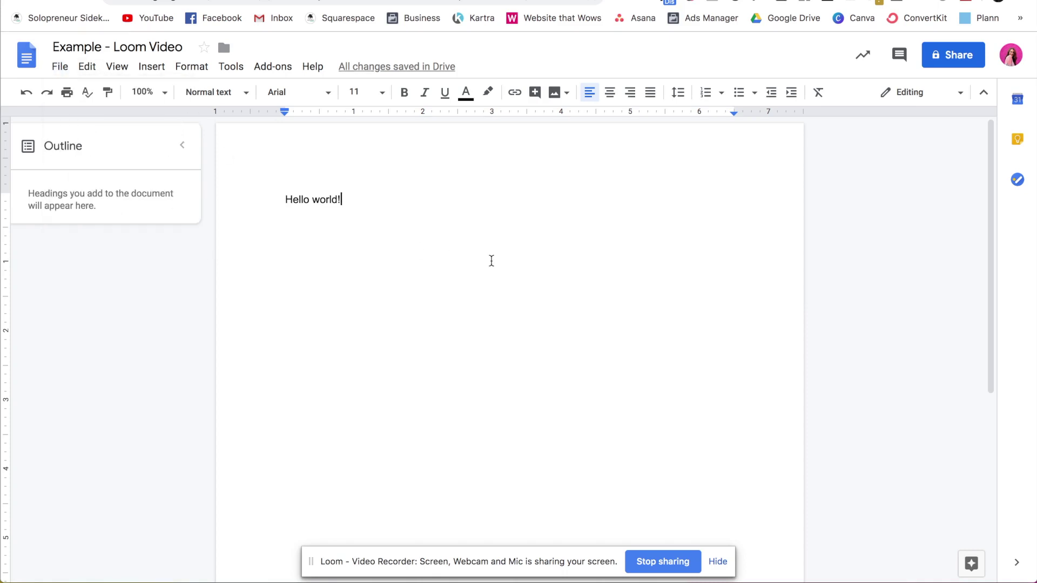
{"action": "left_click", "coordinate": [720, 563]}
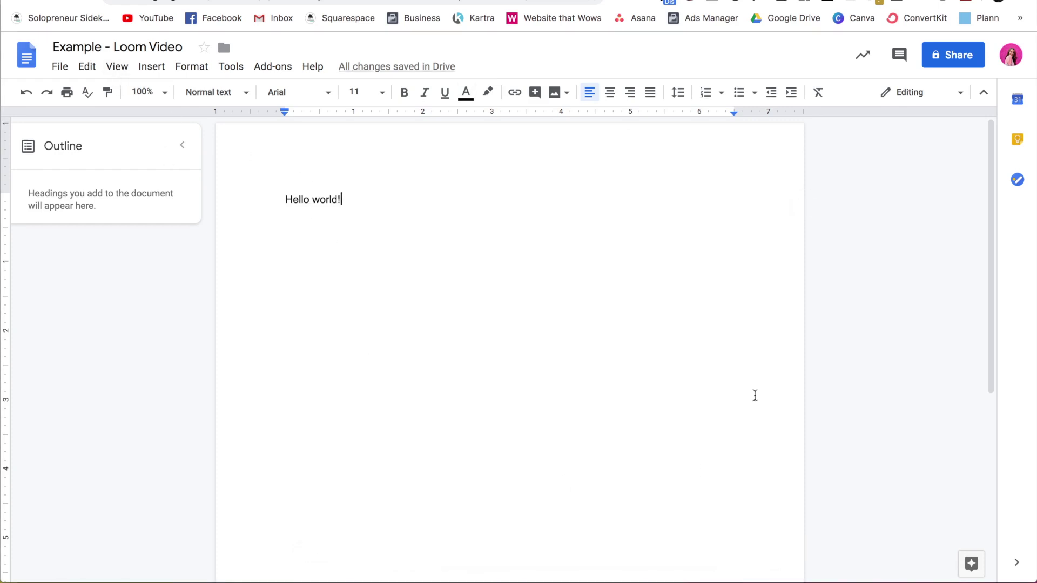
{"action": "type", "text": "Type here"}
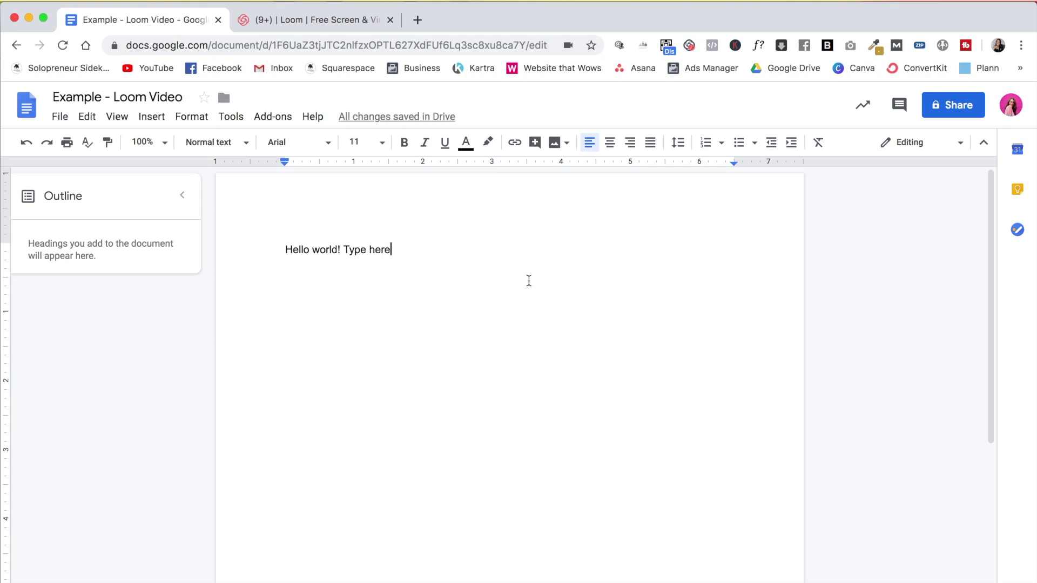
- Stop the recording, retitle the video 'Rename the Video', and play it back
{"action": "left_click", "coordinate": [689, 47]}
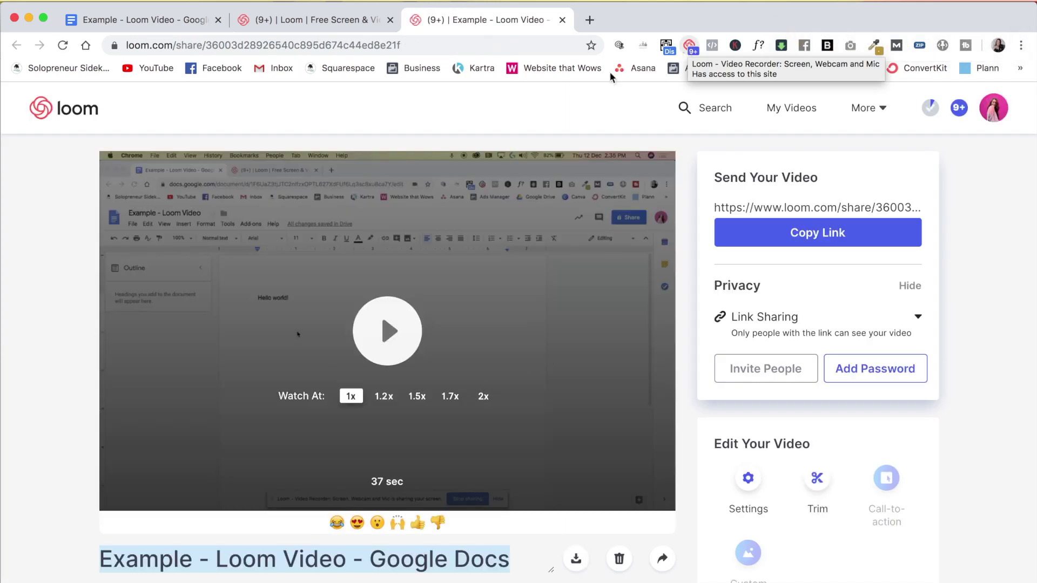
{"action": "triple_click", "coordinate": [257, 552]}
{"action": "type", "text": "Renaame"}
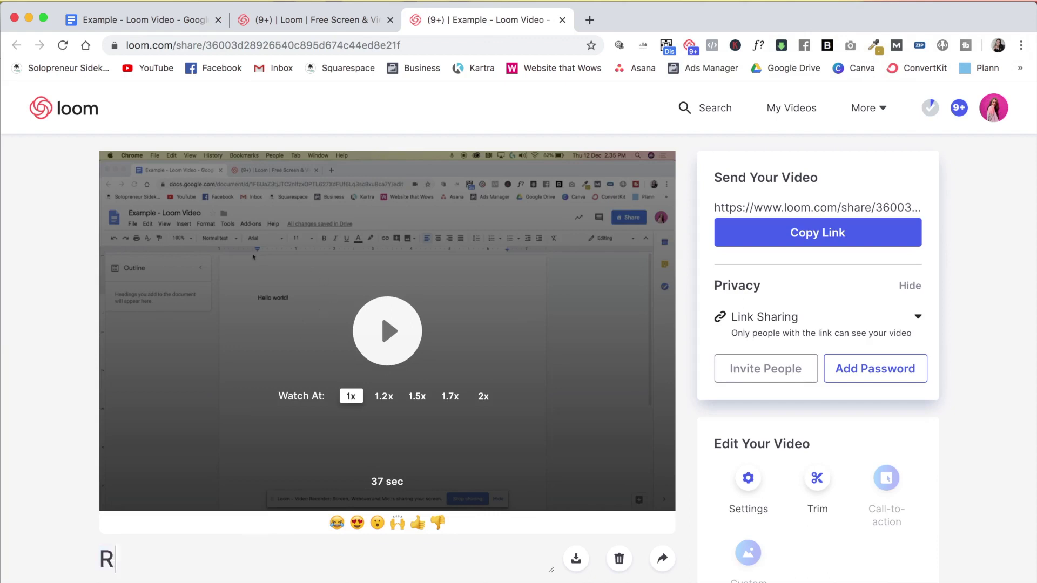
{"action": "key", "text": "BackSpace"}
{"action": "key", "text": "BackSpace"}
{"action": "key", "text": "BackSpace"}
{"action": "key", "text": "BackSpace"}
{"action": "type", "text": "me the Video"}
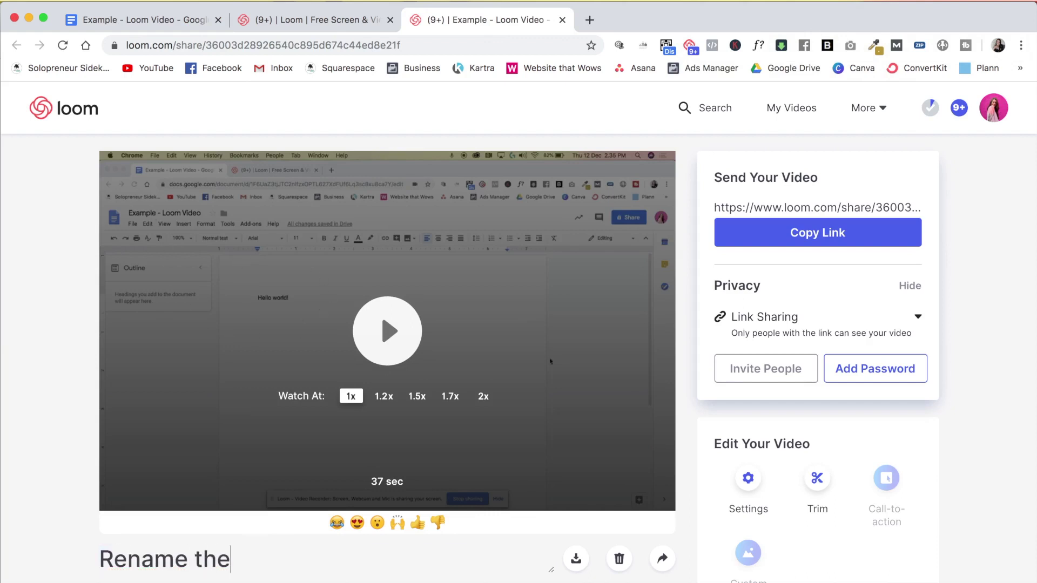
{"action": "left_click", "coordinate": [394, 343]}
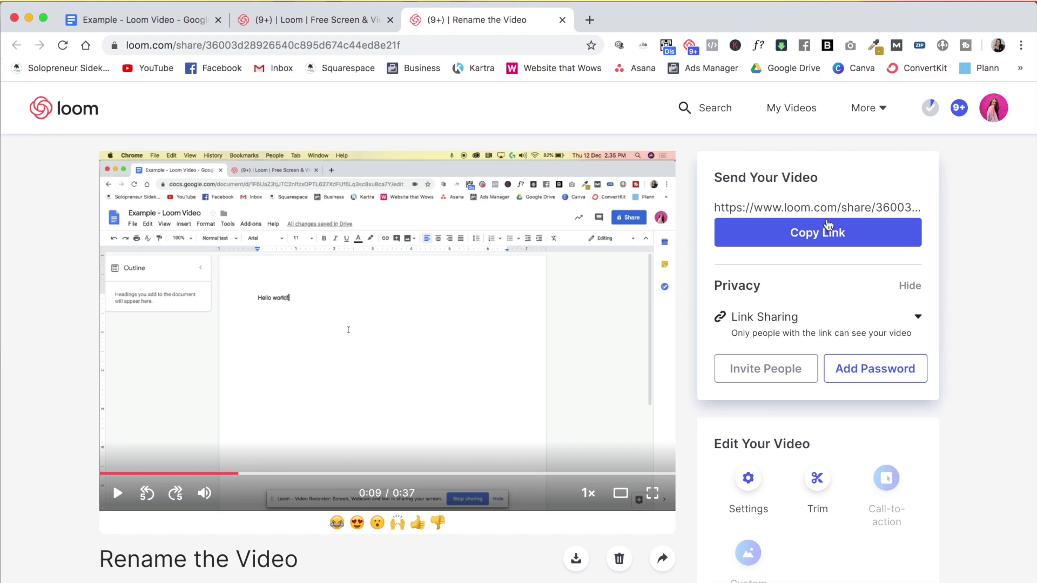
- Copy the video's share link and scroll through the viewer page to review it
{"action": "left_click", "coordinate": [827, 238]}
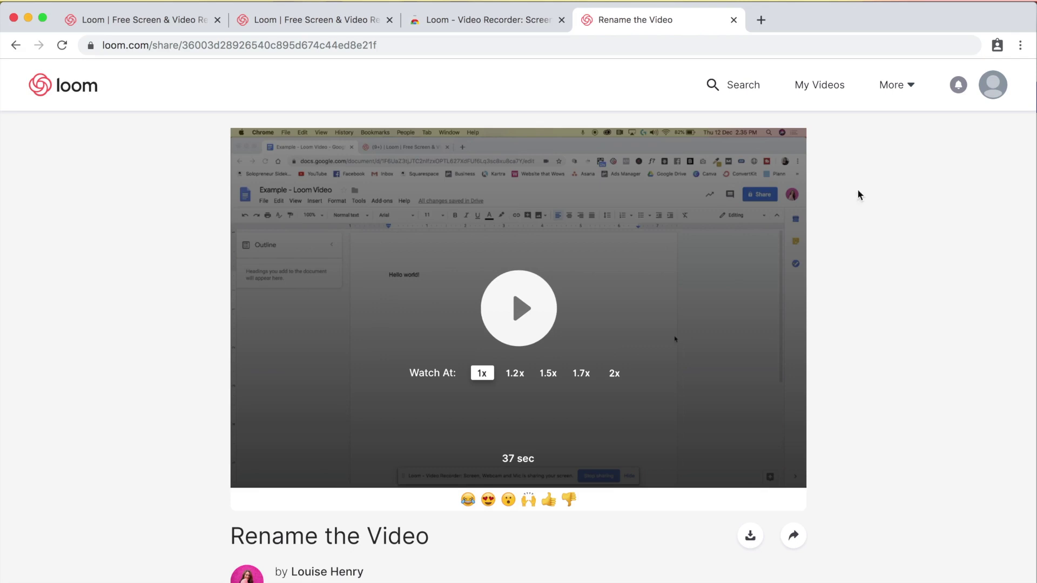
{"action": "scroll", "coordinate": [866, 248], "scroll_direction": "down", "scroll_amount": 3}
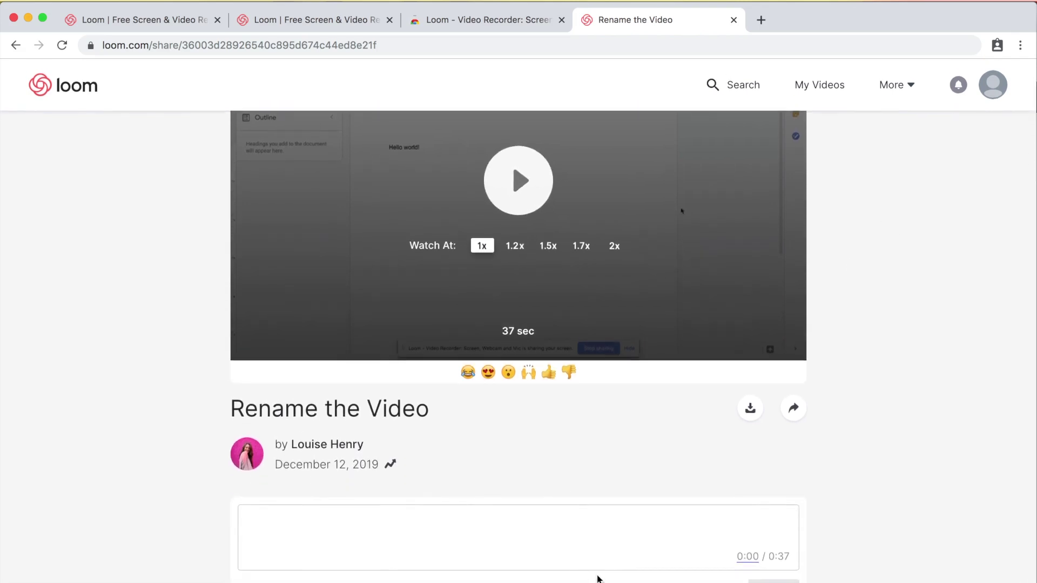
{"action": "scroll", "coordinate": [895, 259], "scroll_direction": "up", "scroll_amount": 3}
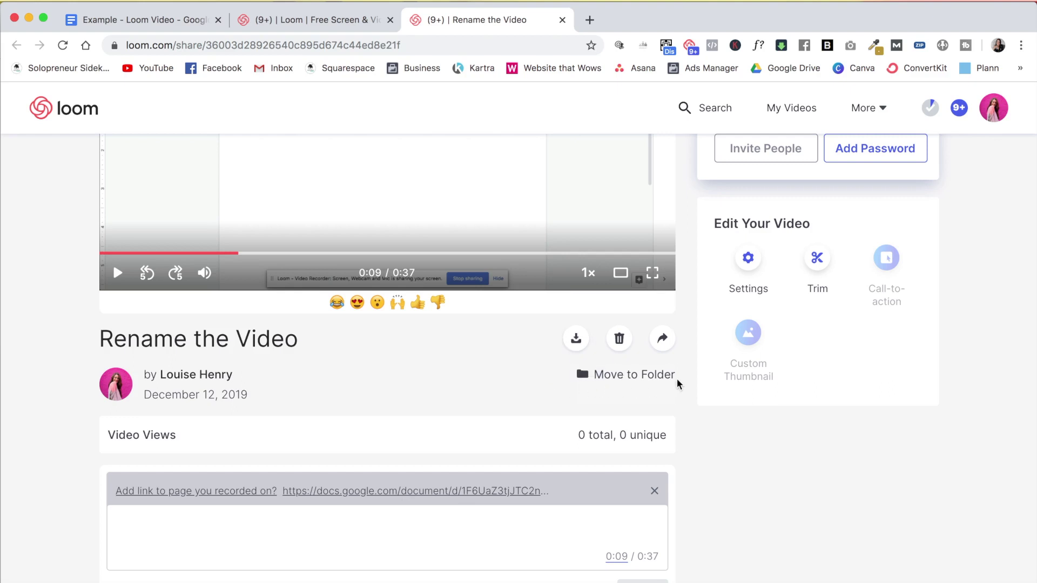
{"action": "scroll", "coordinate": [679, 385], "scroll_direction": "up", "scroll_amount": 4}
{"action": "left_click", "coordinate": [749, 479]}
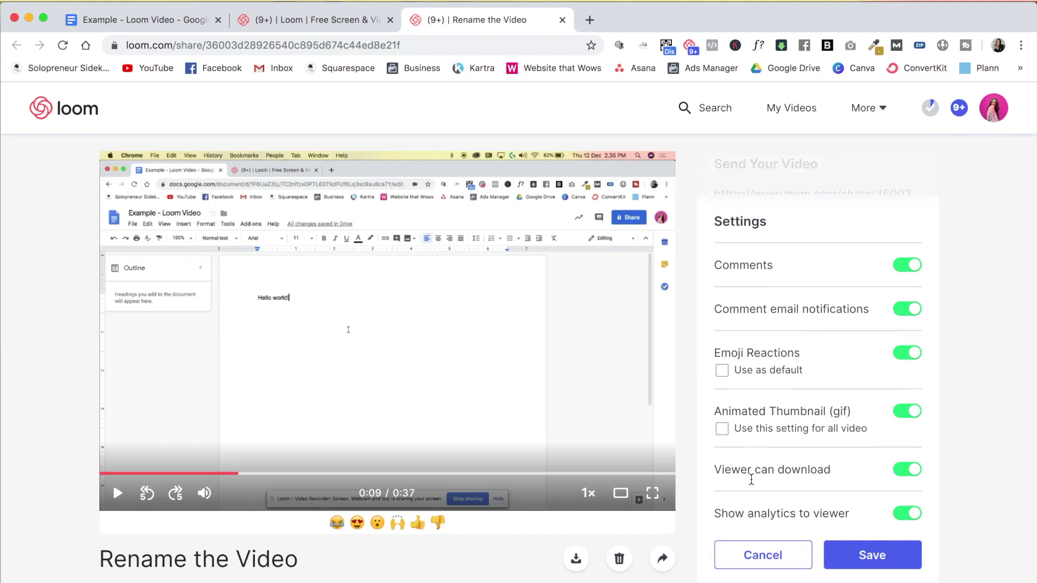
{"action": "left_click", "coordinate": [782, 514]}
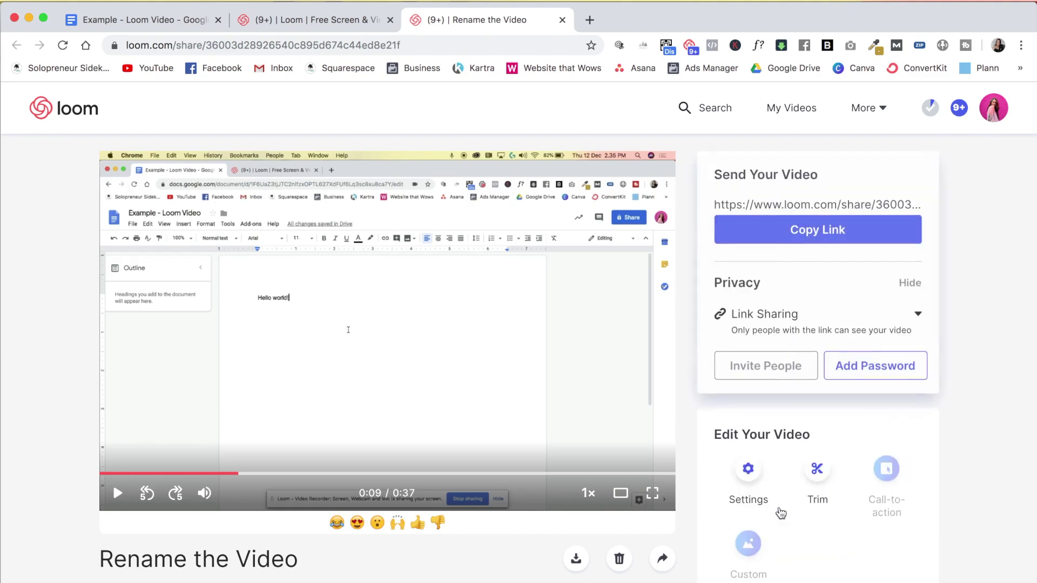
{"action": "left_click", "coordinate": [814, 479]}
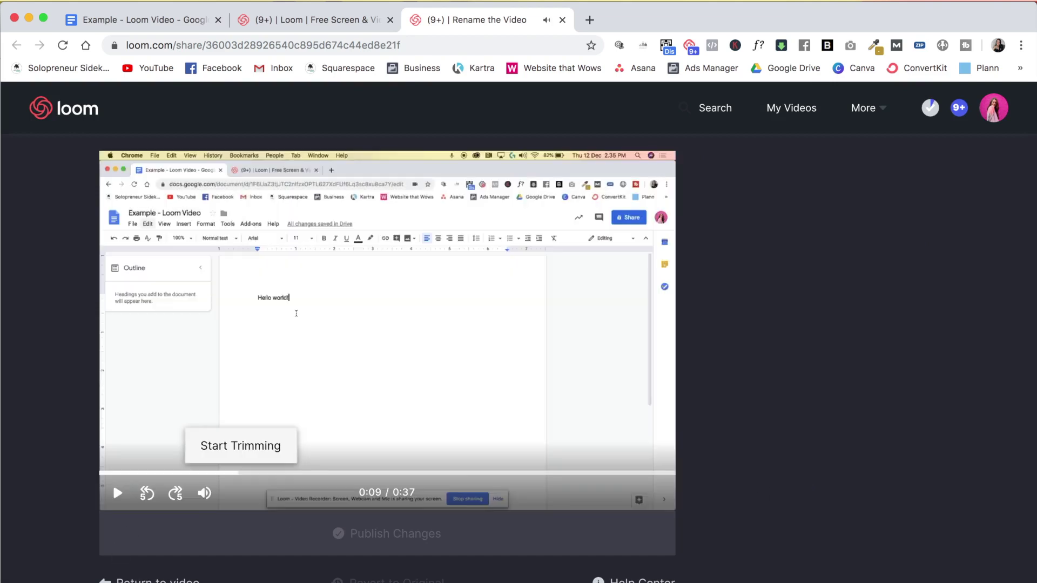
{"action": "key", "text": "Escape"}
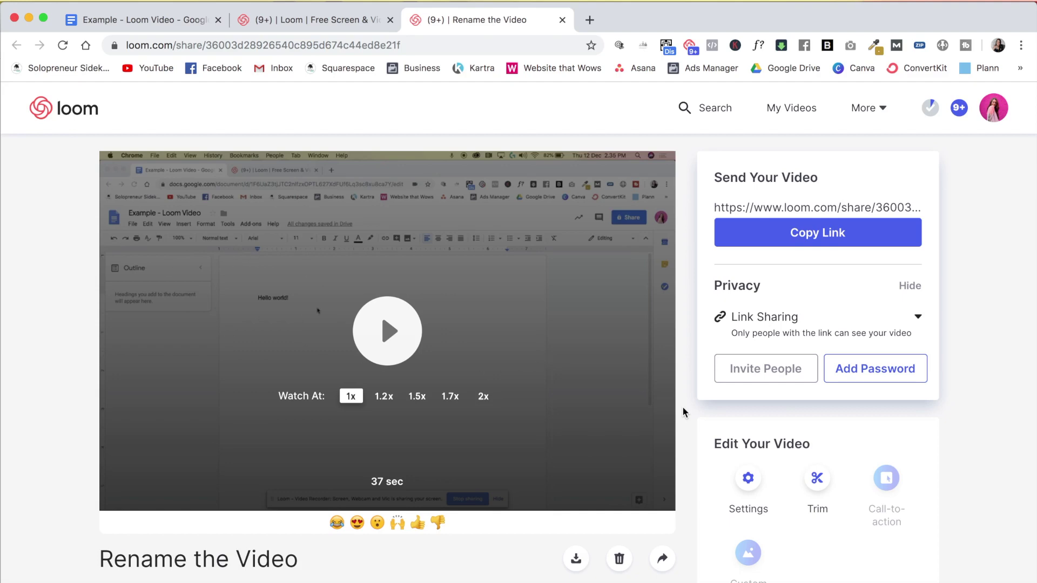
- Copy the share link for 'Rename the Video' again and return to My Videos
{"action": "left_click", "coordinate": [819, 238]}
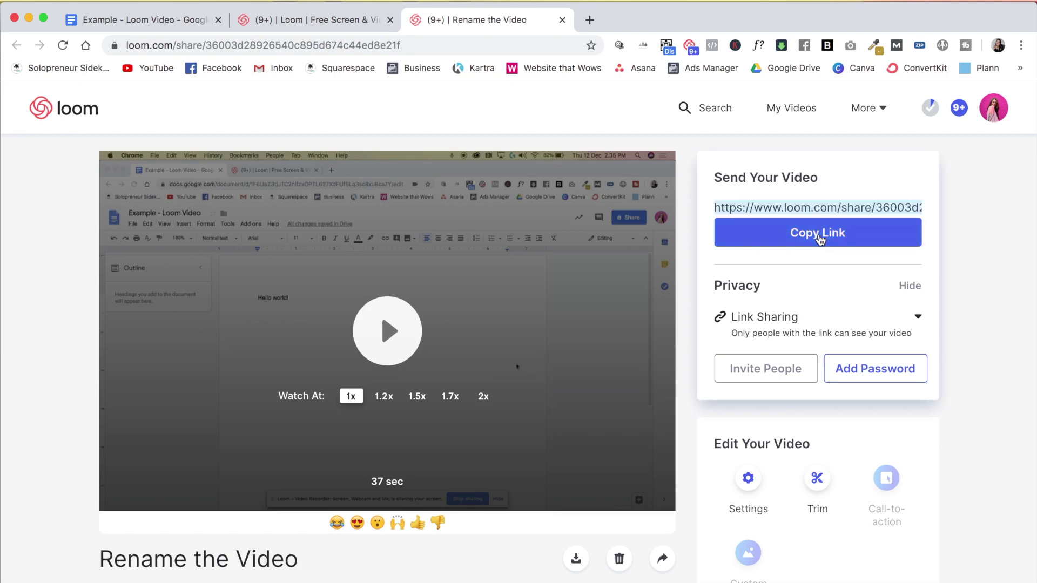
{"action": "left_click", "coordinate": [85, 116]}
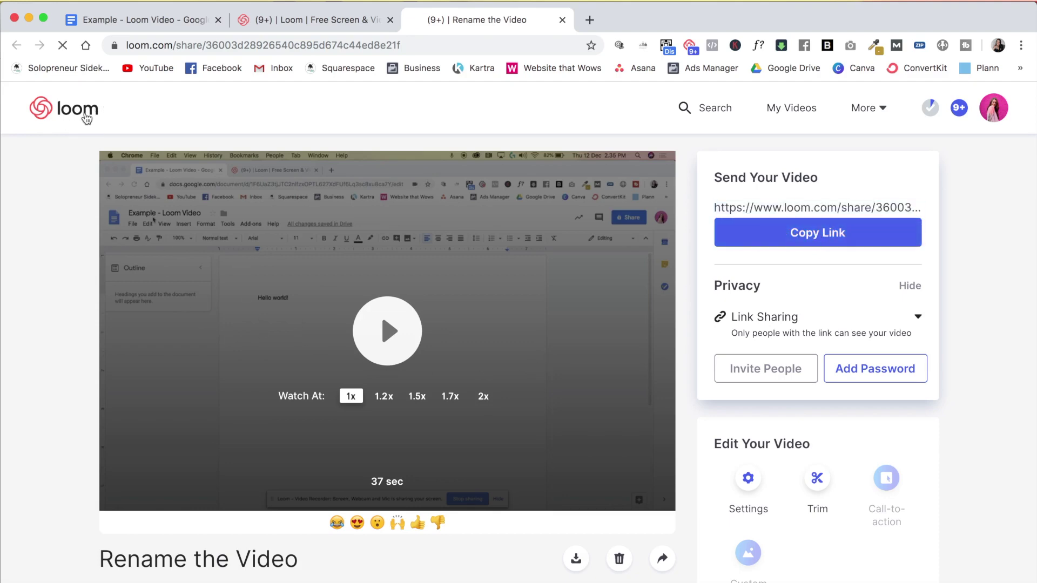